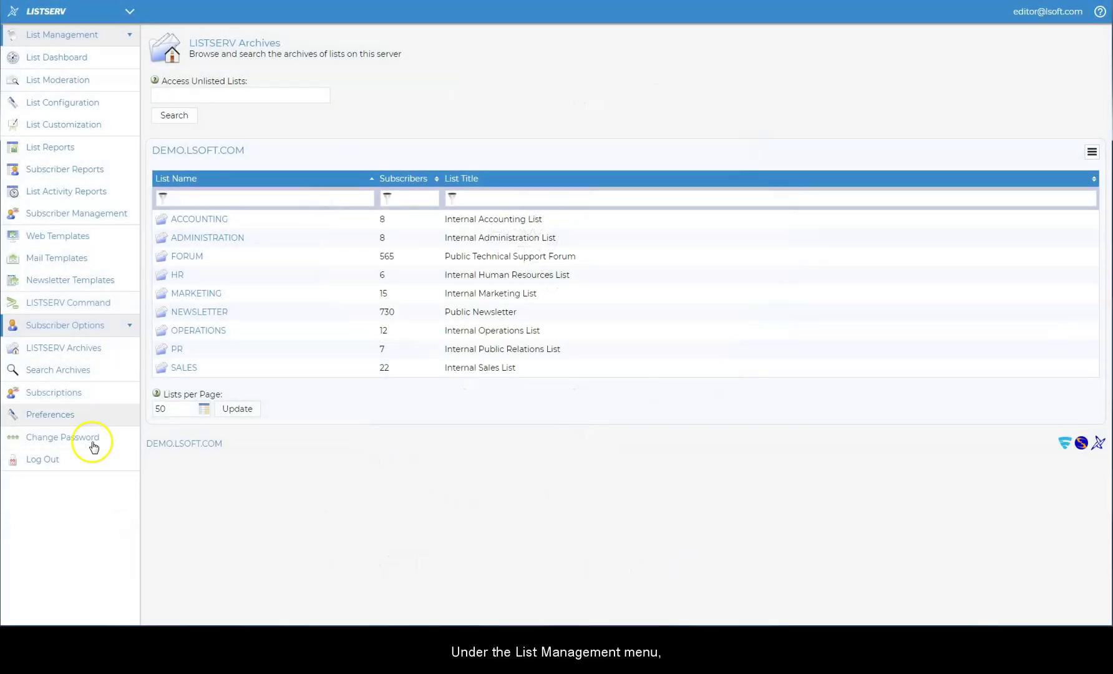
Show the FORUM list's subscriber report, trying a 'joe' address filter and then clearing it
{"action": "left_click", "coordinate": [72, 174]}
{"action": "left_click", "coordinate": [279, 100]}
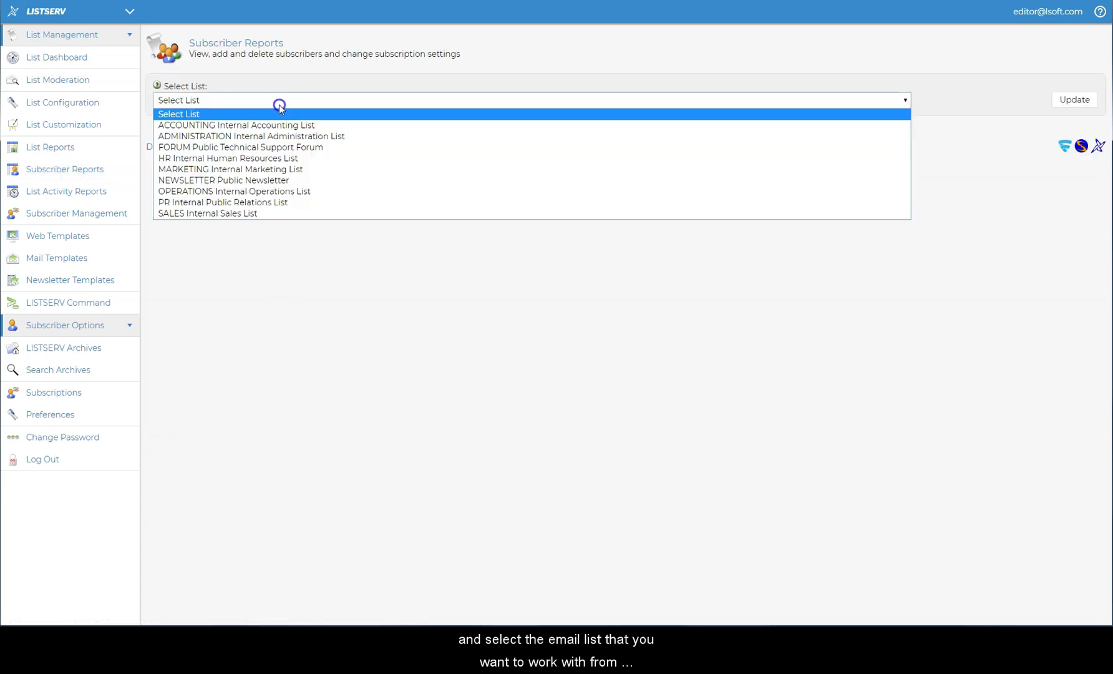
{"action": "left_click", "coordinate": [278, 146]}
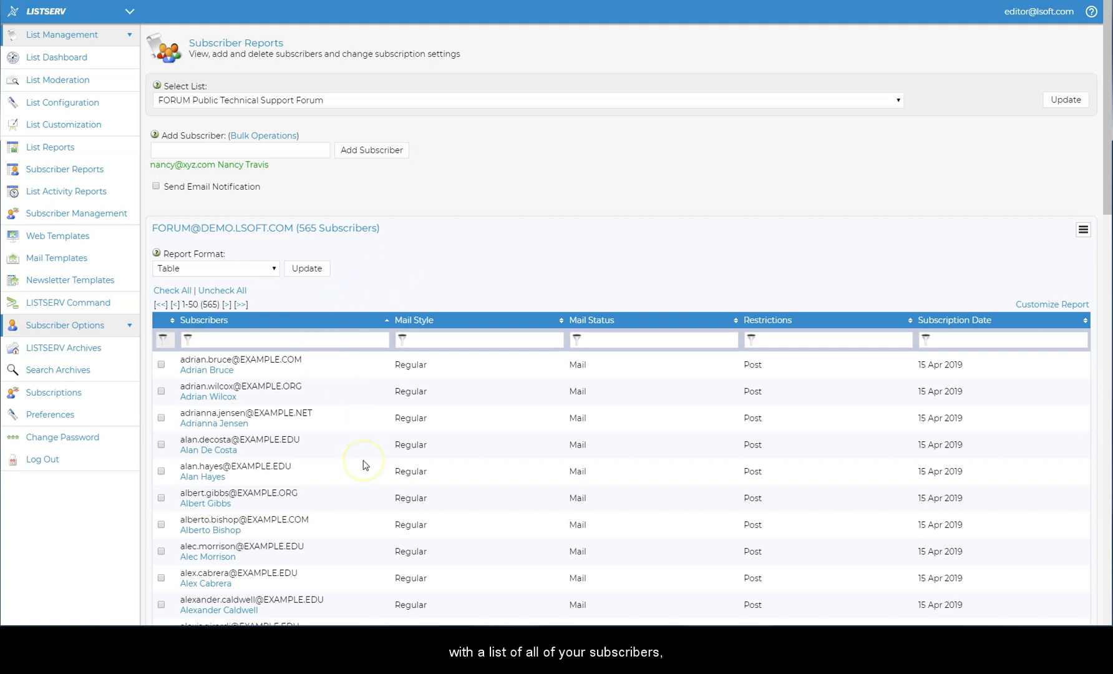
{"action": "scroll", "coordinate": [364, 465], "scroll_direction": "down", "scroll_amount": 5}
{"action": "scroll", "coordinate": [365, 465], "scroll_direction": "up", "scroll_amount": 5}
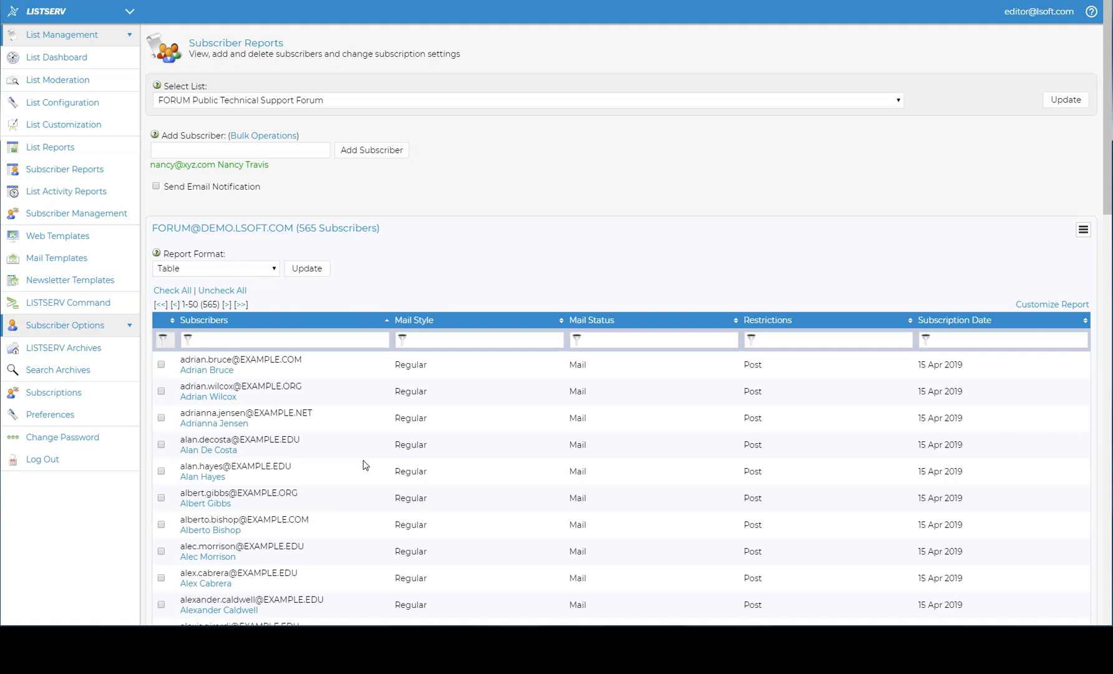
{"action": "left_click", "coordinate": [331, 340]}
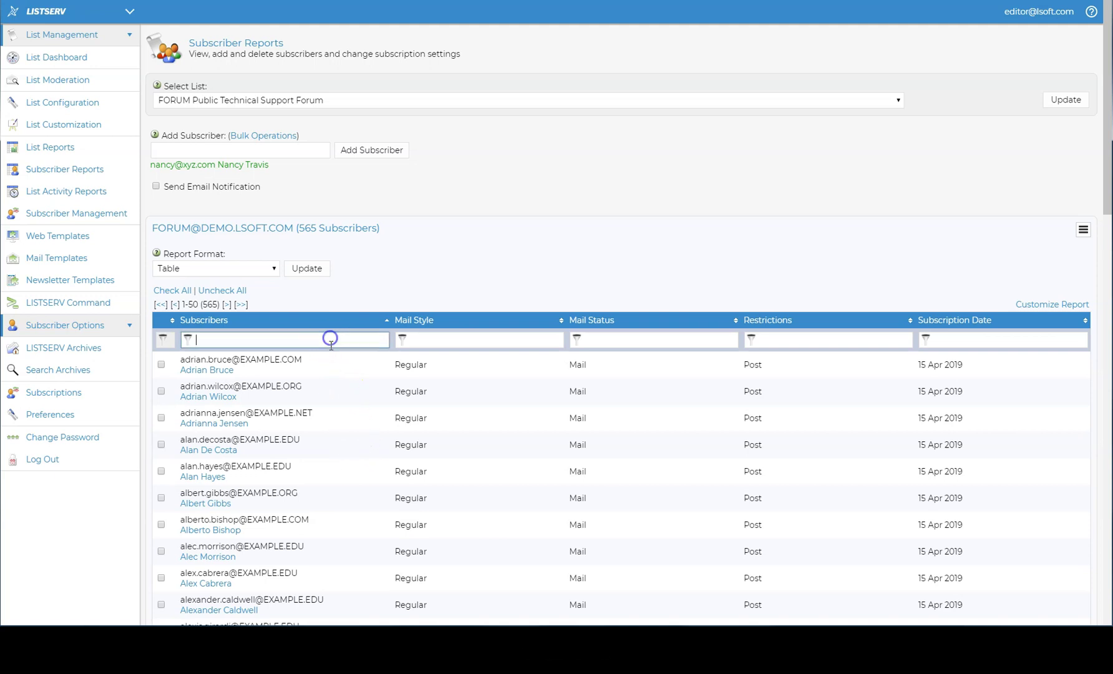
{"action": "type", "text": "joe"}
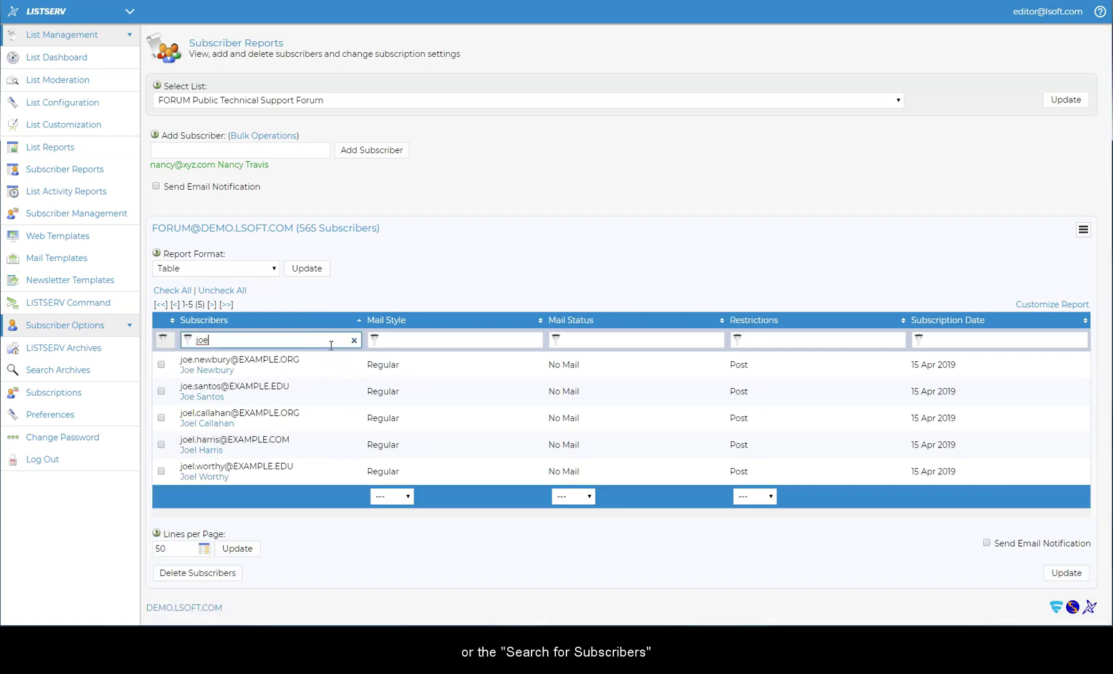
{"action": "key", "text": "BackSpace"}
{"action": "key", "text": "BackSpace"}
{"action": "key", "text": "BackSpace"}
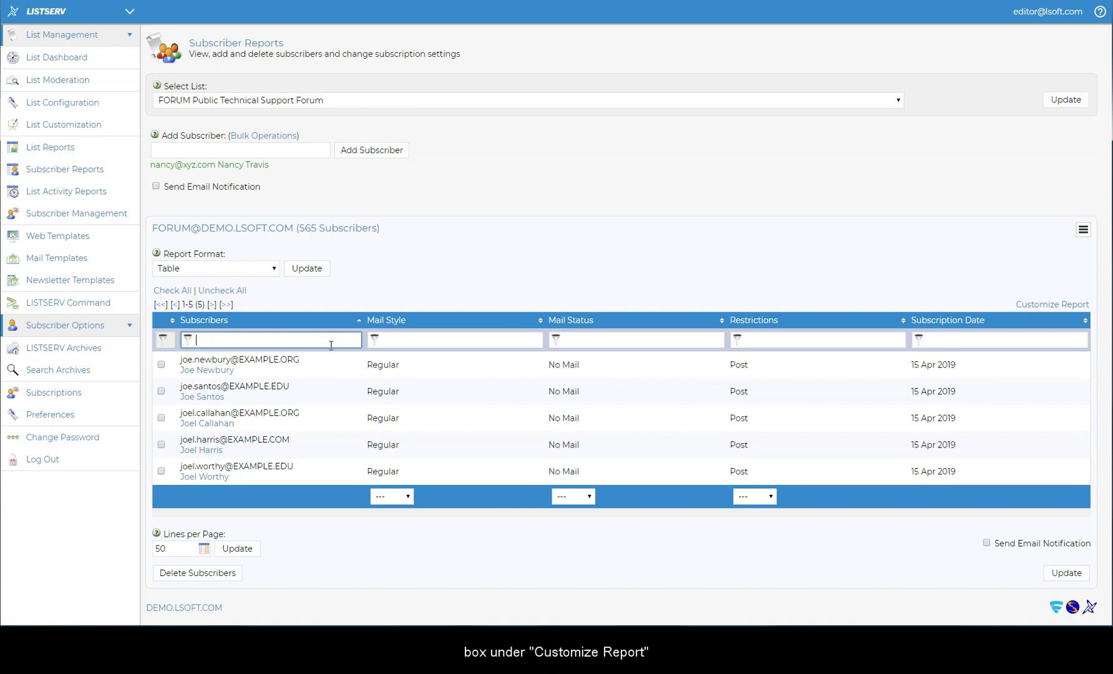
Apply a customized subscriber search for 'mike', narrowing 565 subscribers to three
{"action": "left_click", "coordinate": [1040, 304]}
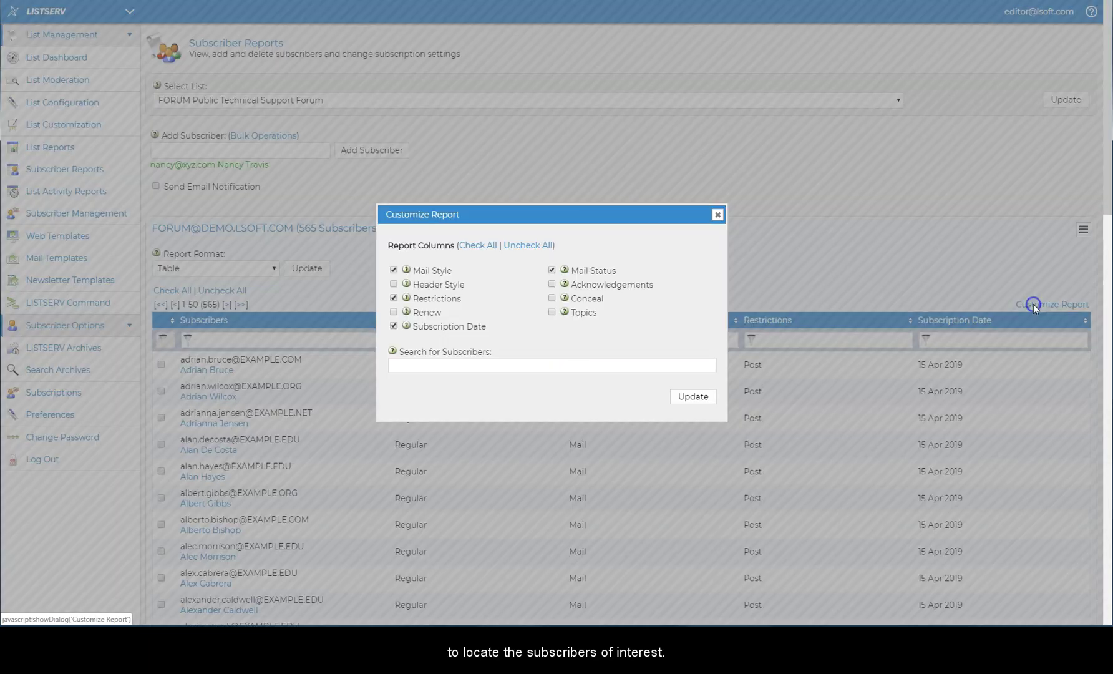
{"action": "left_click", "coordinate": [522, 365]}
{"action": "type", "text": "mik"}
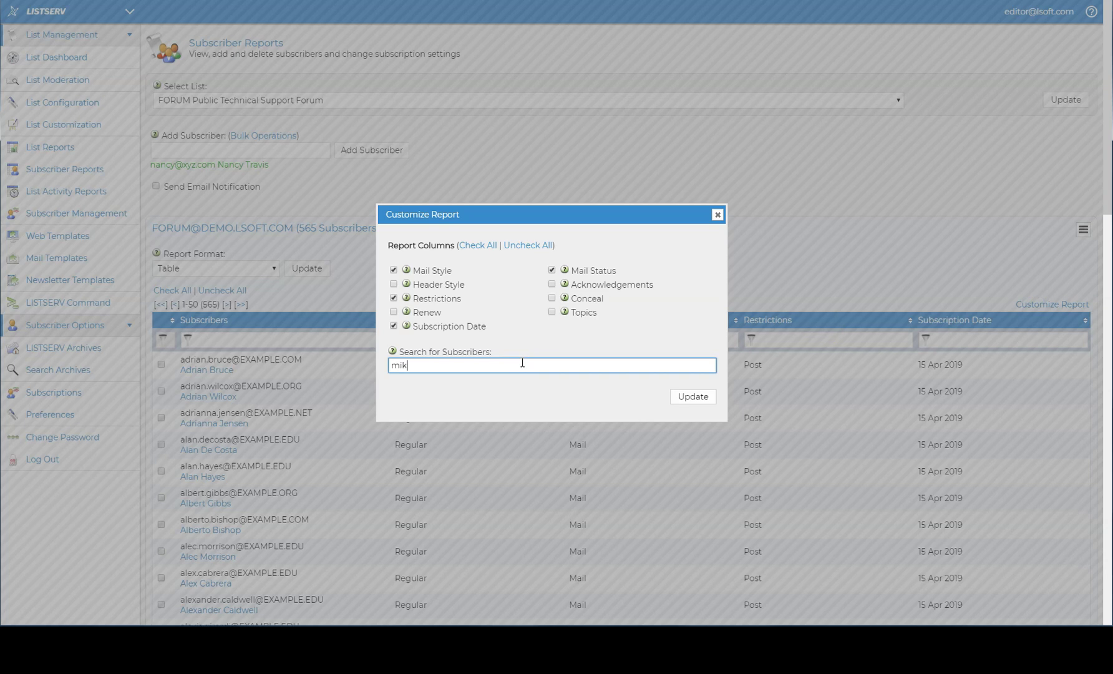
{"action": "type", "text": "e"}
{"action": "left_click", "coordinate": [693, 396]}
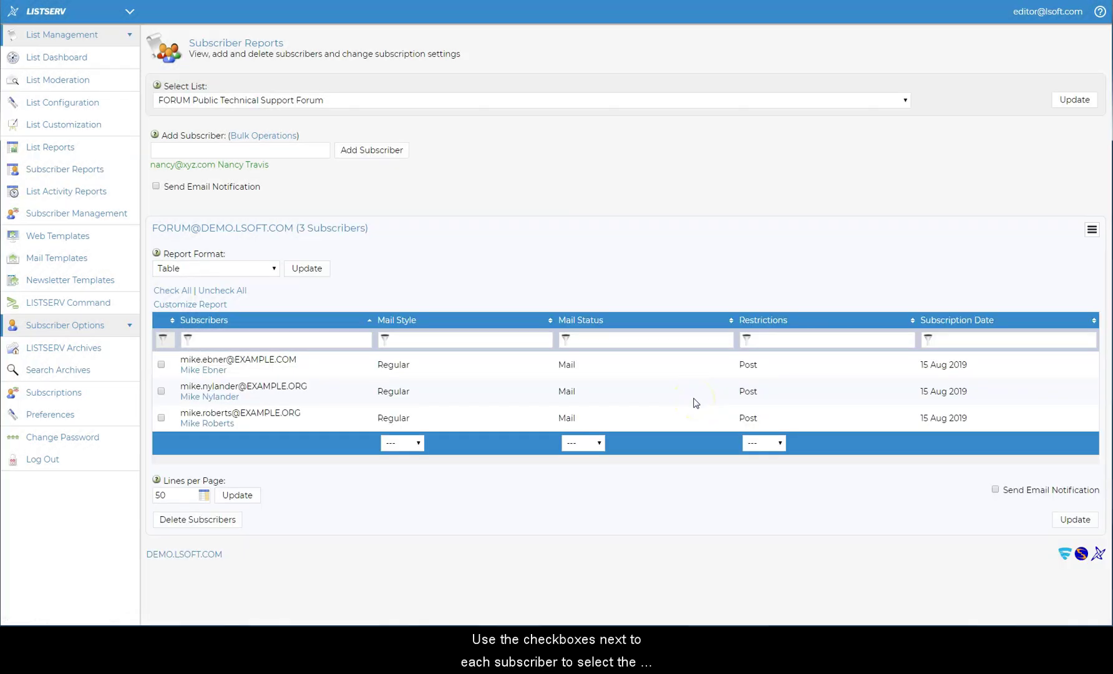
Select the three 'mike' subscribers, turning Send Email Notification on and then back off
{"action": "left_click", "coordinate": [160, 365]}
{"action": "left_click", "coordinate": [161, 392]}
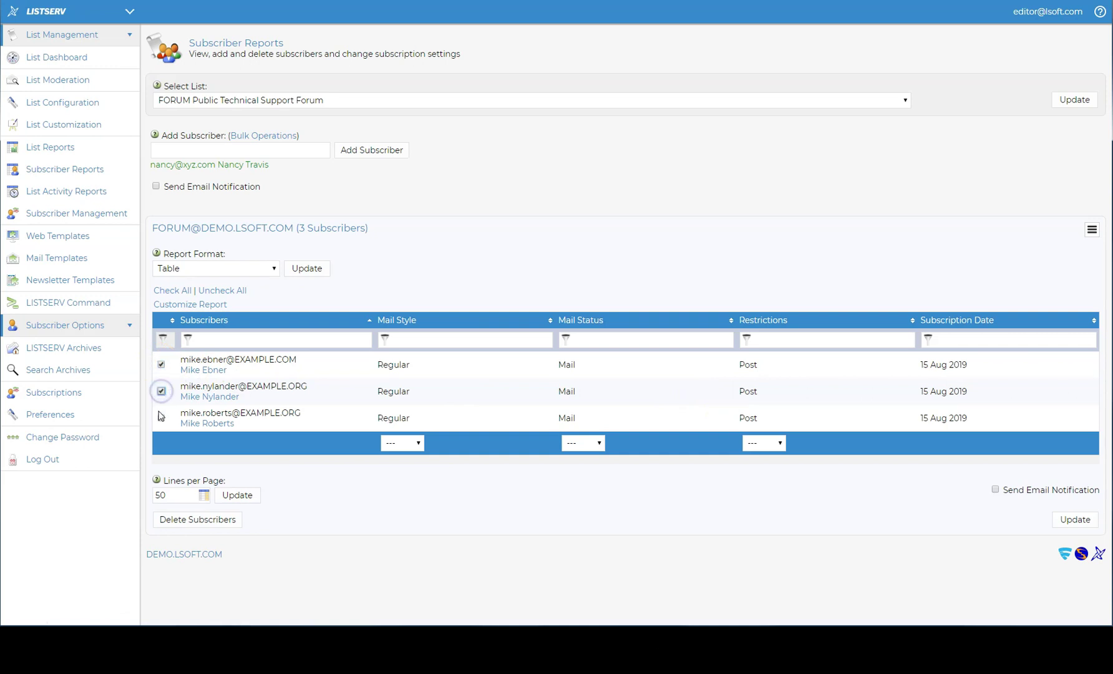
{"action": "left_click", "coordinate": [161, 419]}
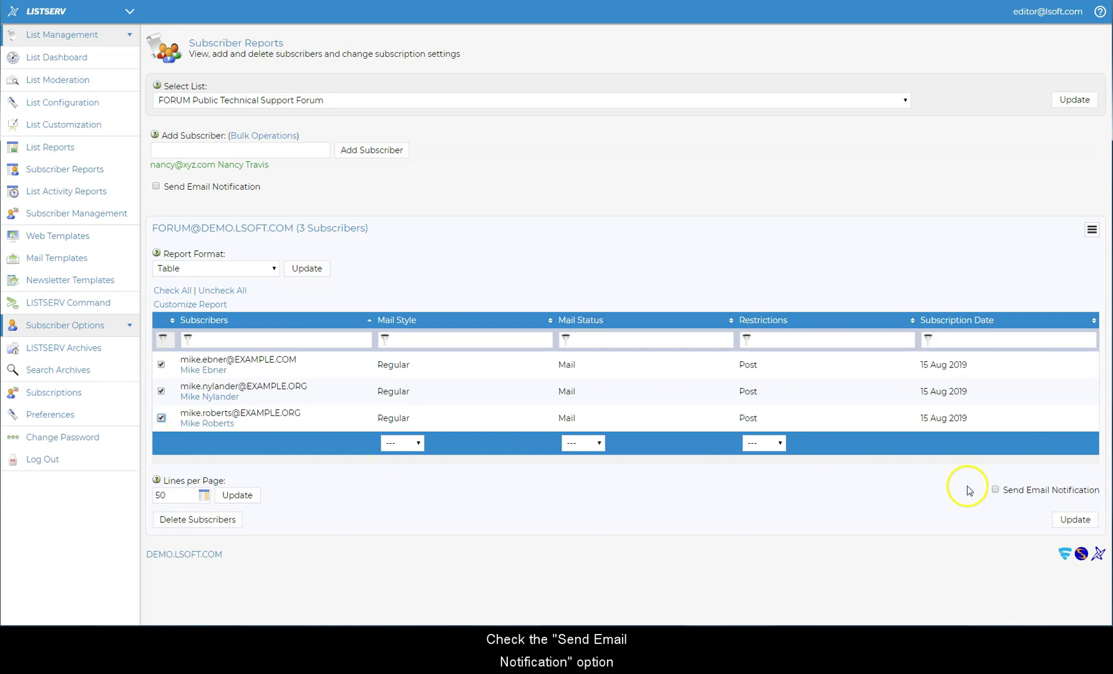
{"action": "left_click", "coordinate": [996, 490]}
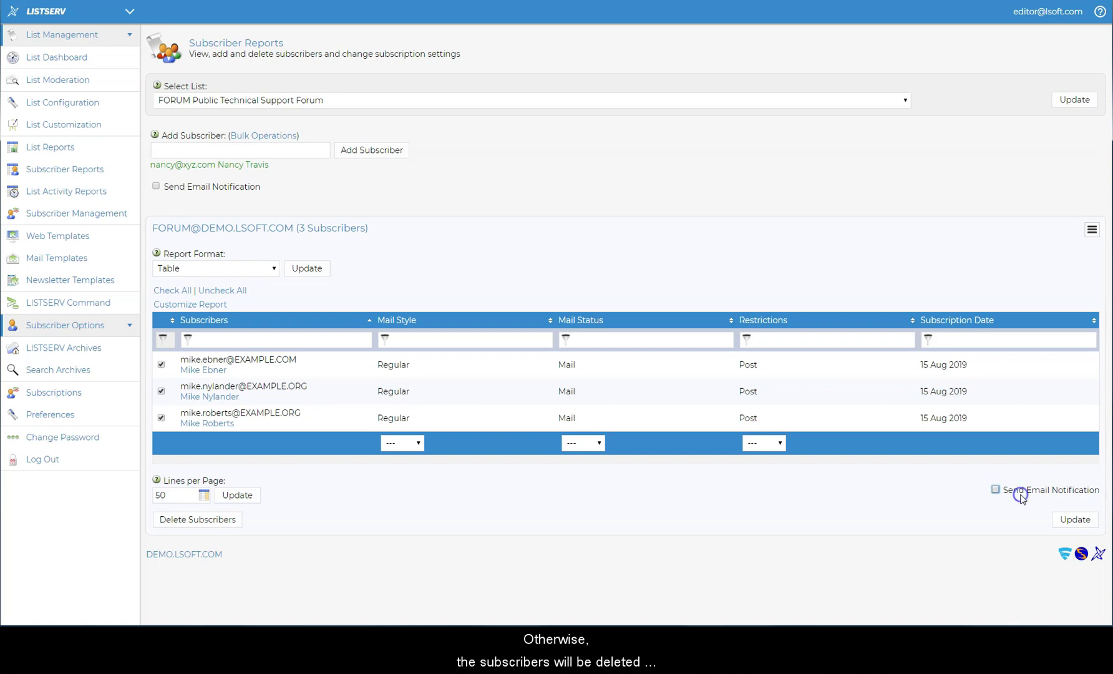
{"action": "left_click", "coordinate": [996, 489]}
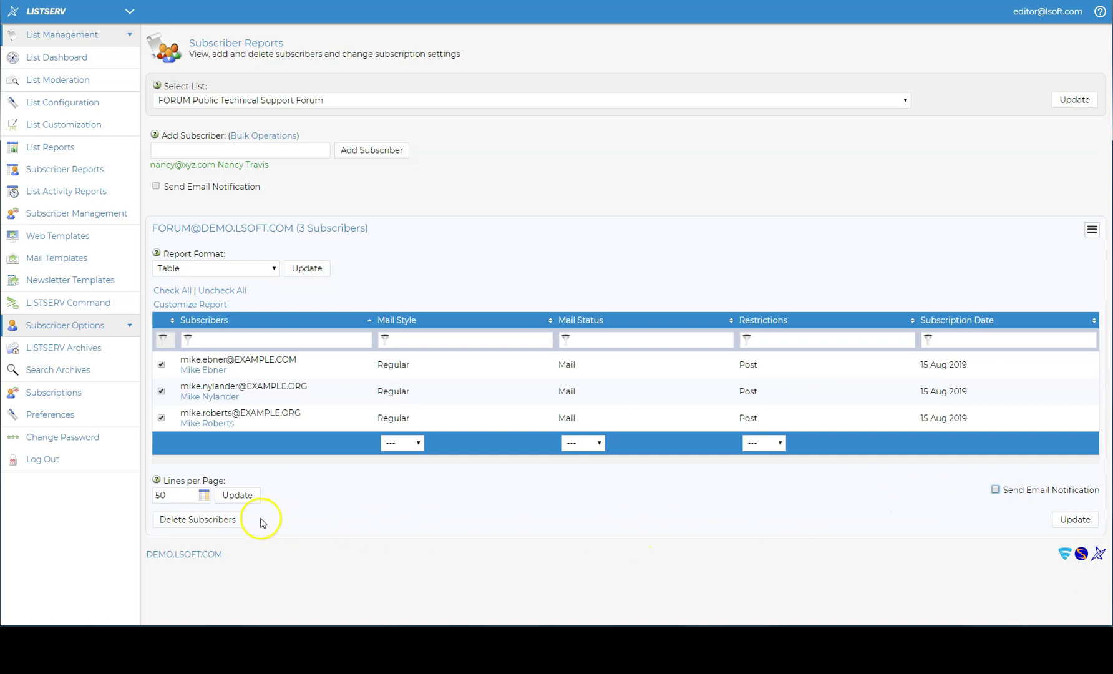
Delete the three selected 'mike' subscribers and confirm the removal in the dialog
{"action": "left_click", "coordinate": [197, 519]}
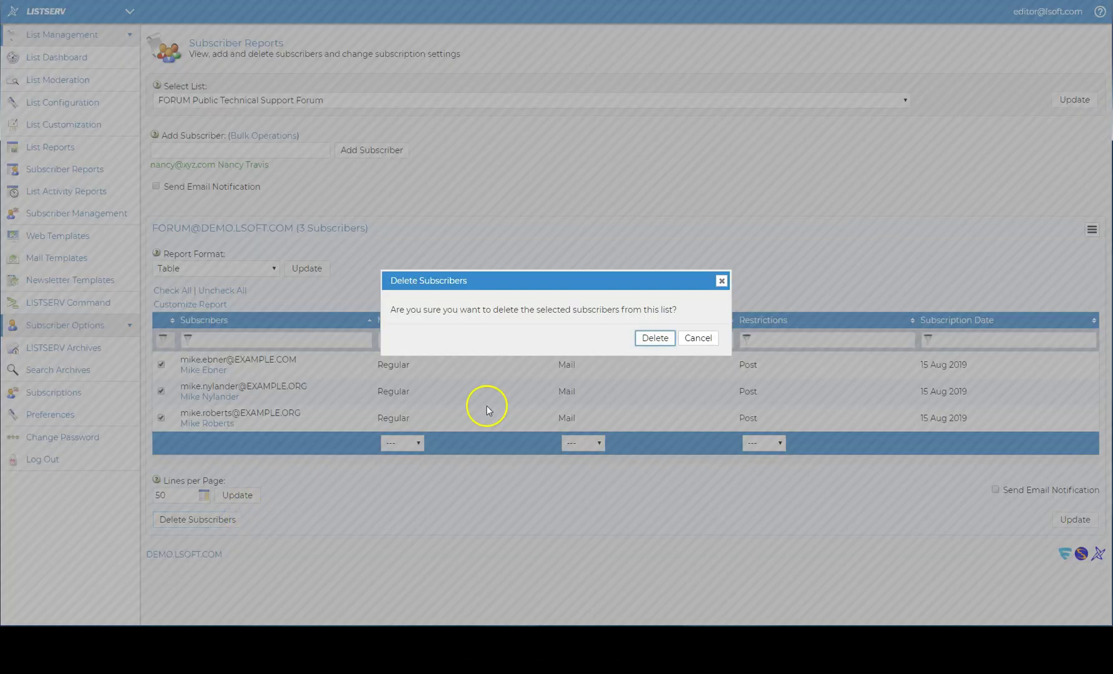
{"action": "left_click", "coordinate": [656, 339]}
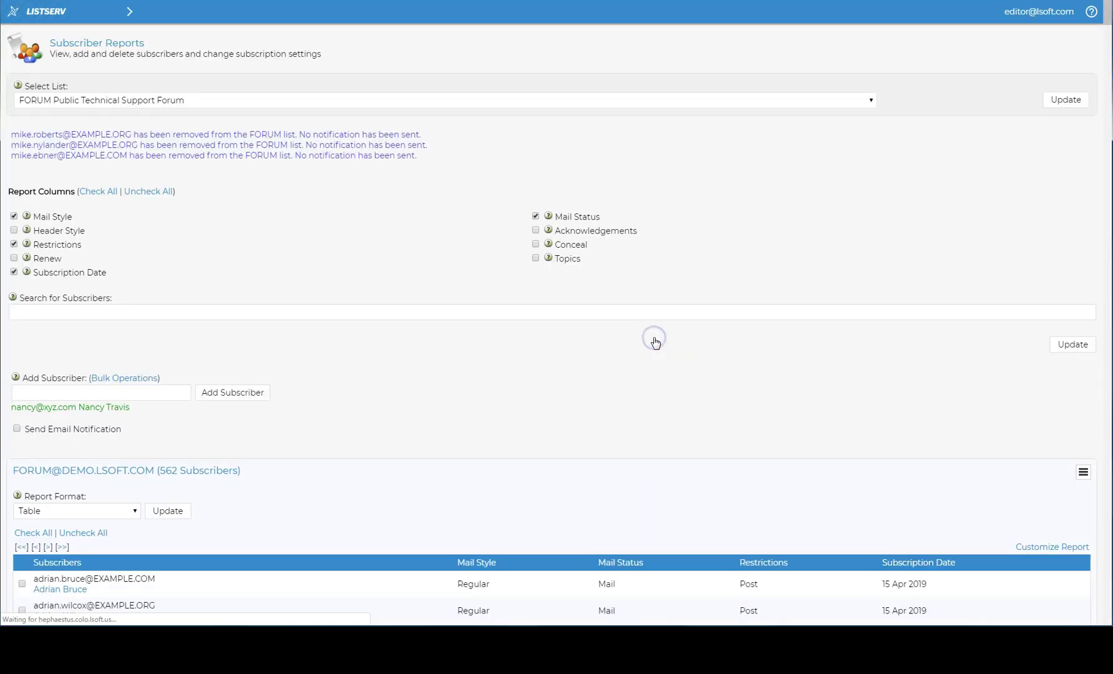